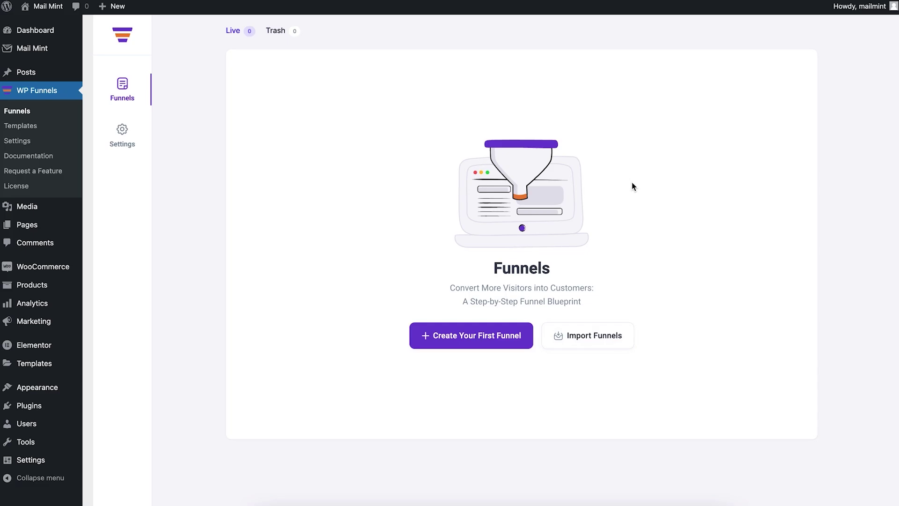
Import the Electronics Shop Pro Elementor template from the funnel templates library
click(483, 341)
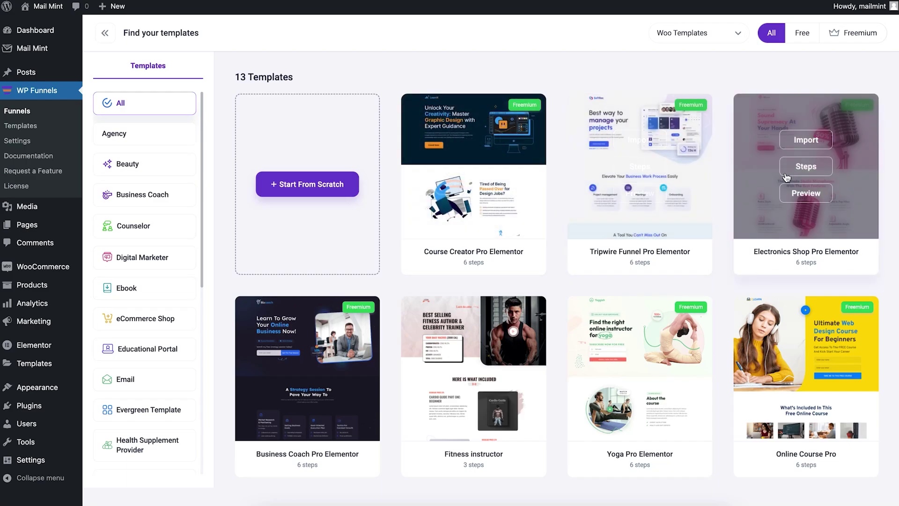
click(797, 142)
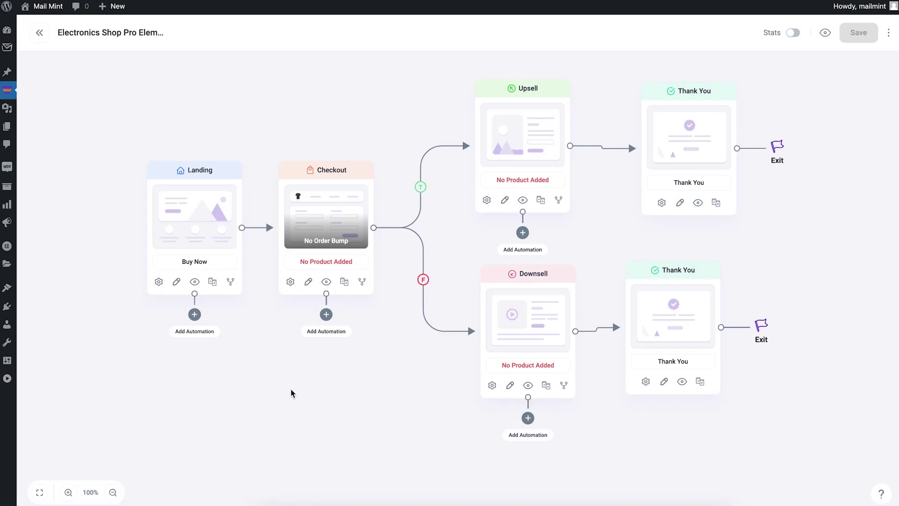
Disable the Checkout step's order-bump condition and close the Add Condition drawer
mouse_move(519, 319)
mouse_move(360, 227)
click(363, 283)
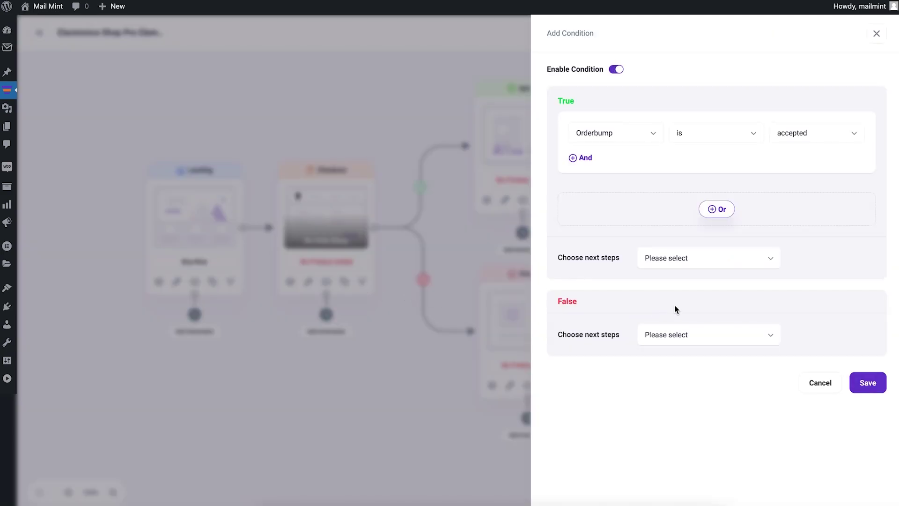
click(617, 70)
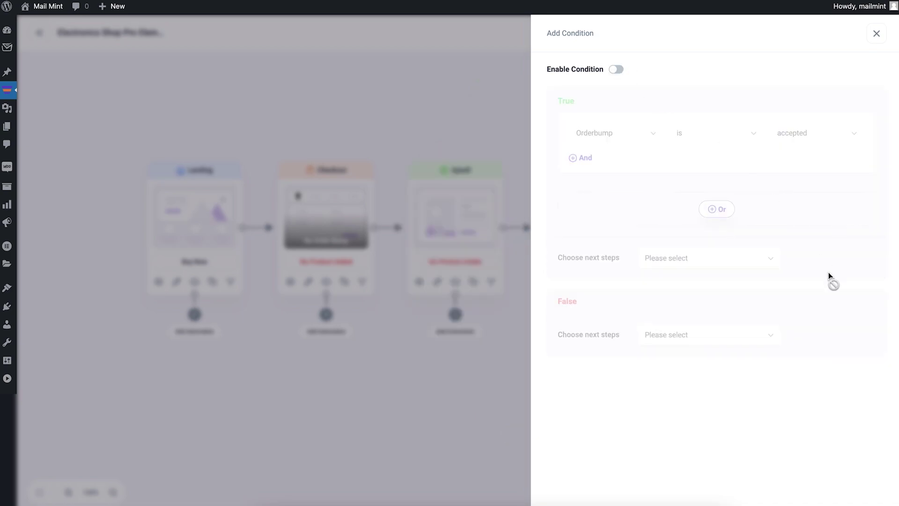
click(876, 34)
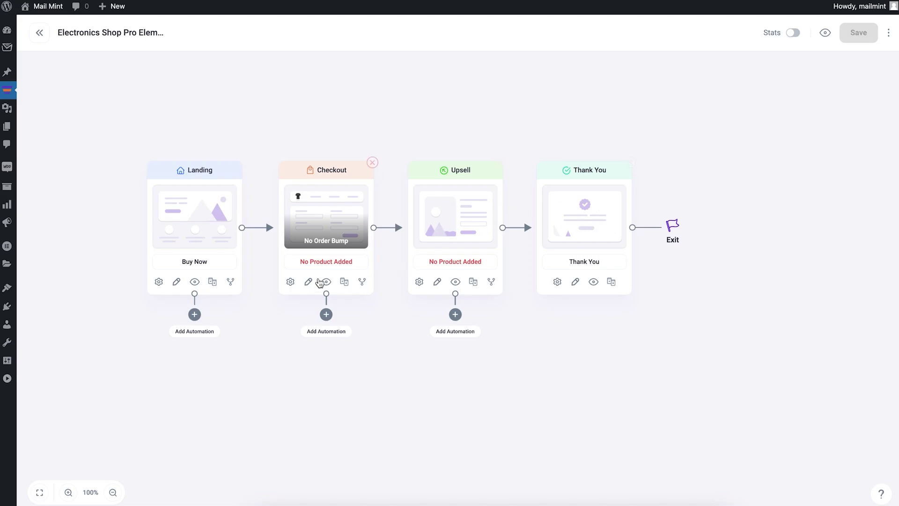
Add Beanie as the Checkout step's product
click(289, 283)
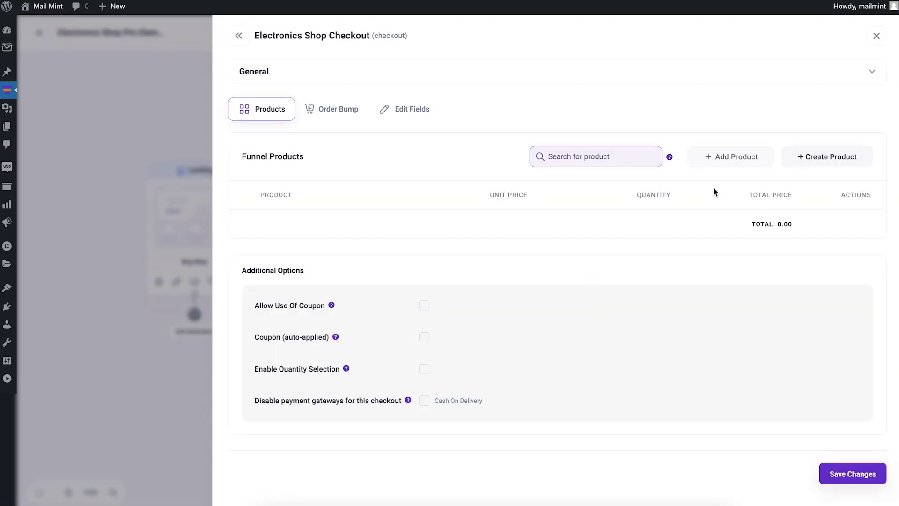
click(608, 156)
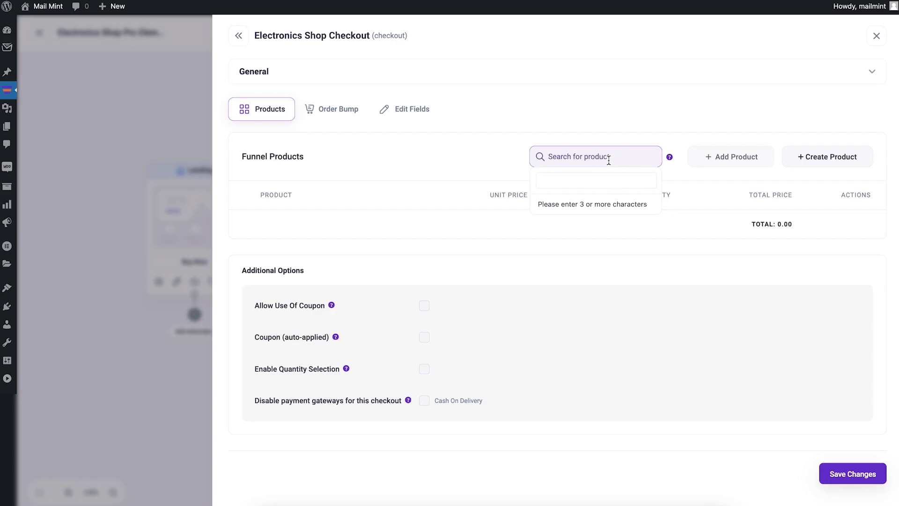
text(woo)
click(585, 252)
click(726, 159)
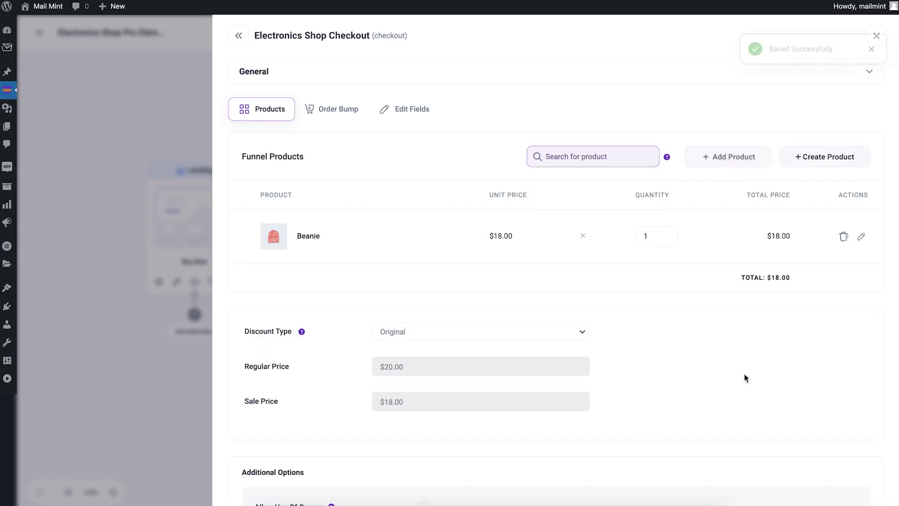
scroll(850, 465, down, 4)
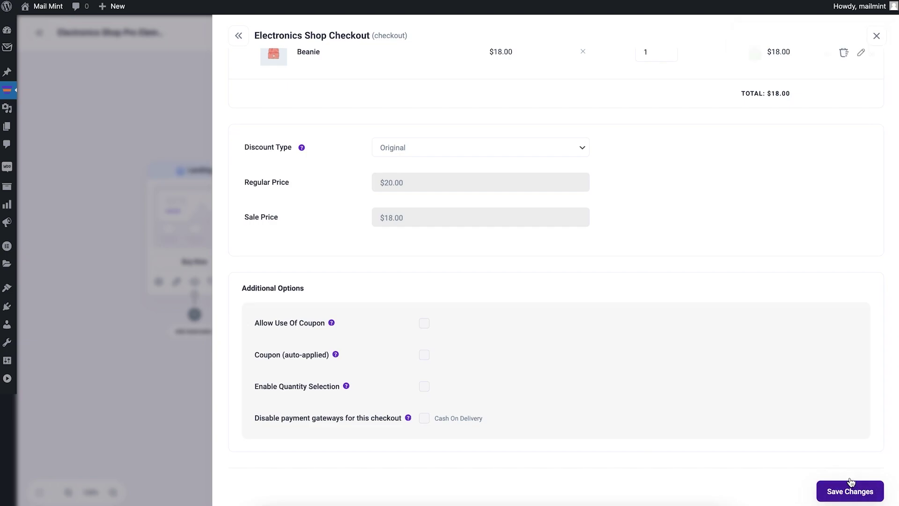
click(876, 36)
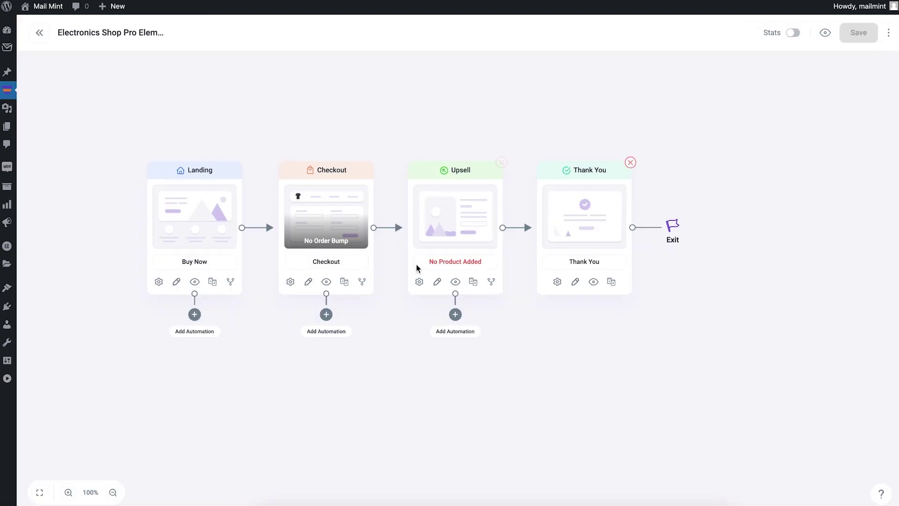
Add Belt as the upsell product at $55 and save the upsell step
click(419, 283)
click(620, 165)
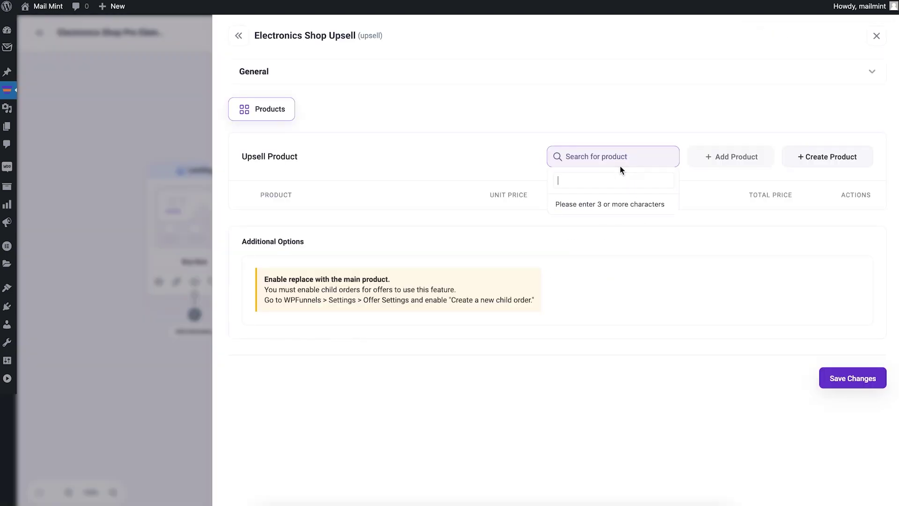
text(woo)
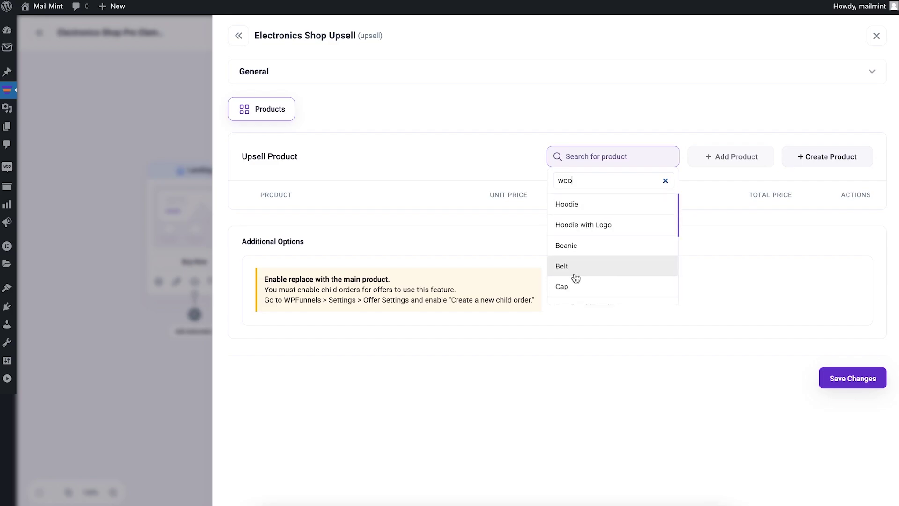
click(575, 277)
click(700, 162)
scroll(791, 346, down, 2)
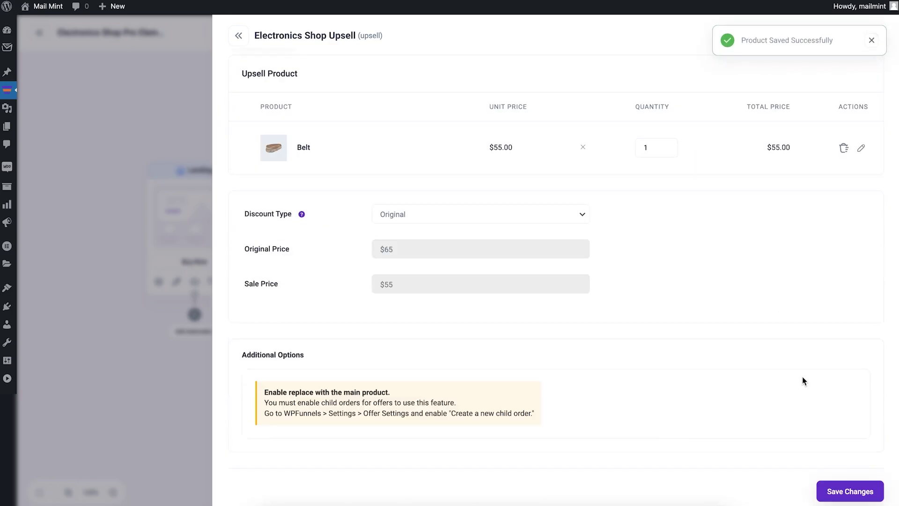
click(825, 490)
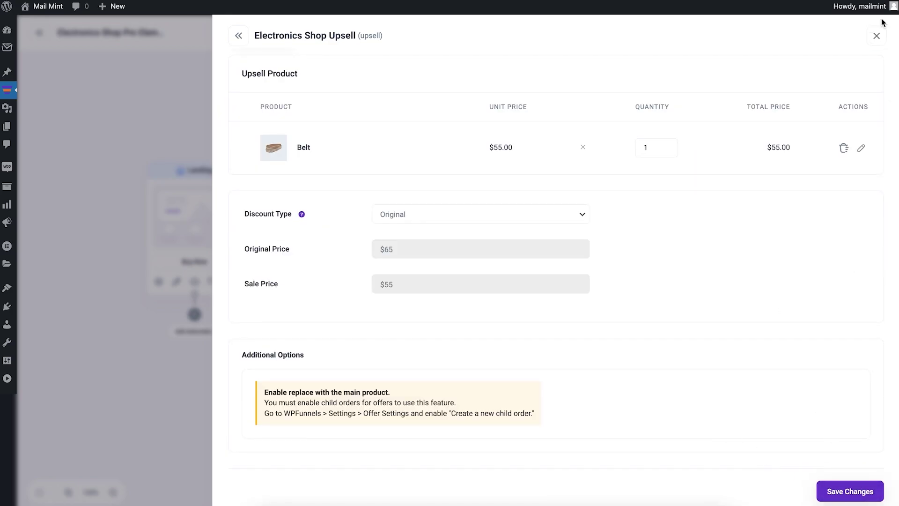
click(875, 35)
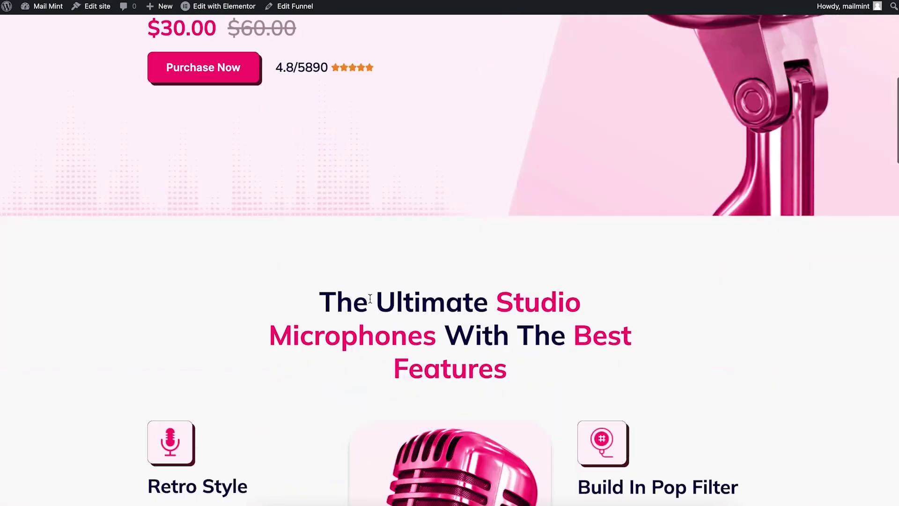
scroll(370, 303, down, 15)
scroll(369, 300, up, 20)
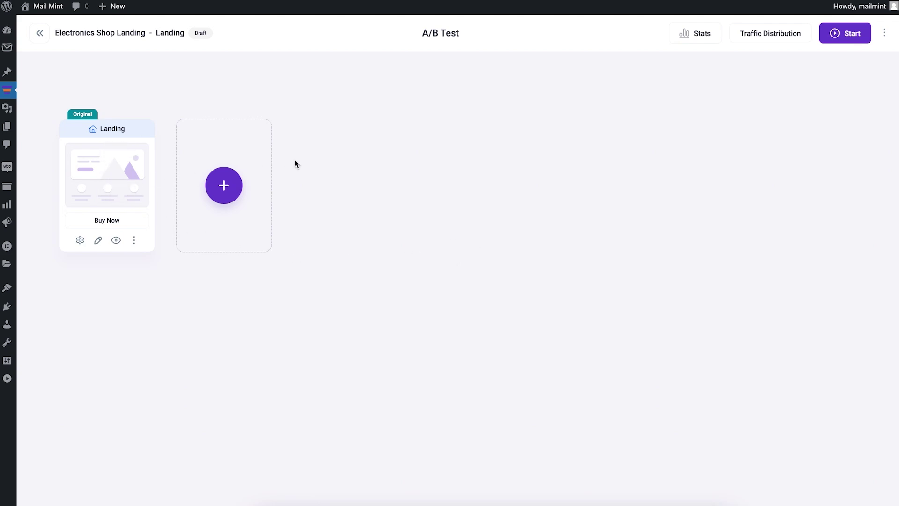
Create a landing-page A/B variant by duplicating the original landing page
click(227, 187)
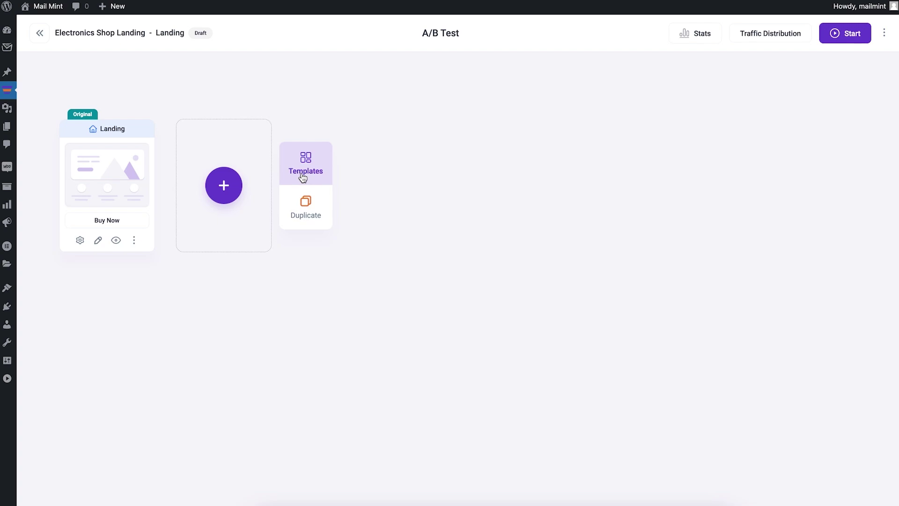
click(301, 214)
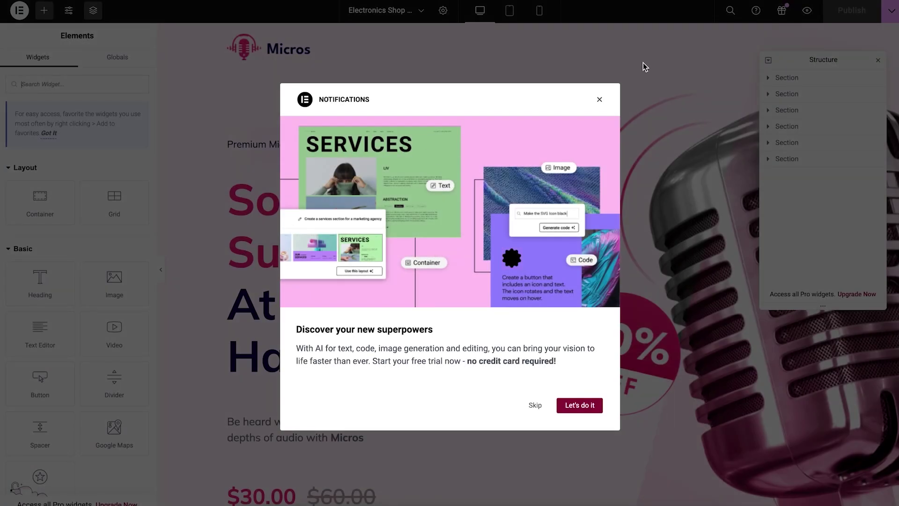
Replace 'At Your Hands' in the variant's heading with 'Redefined'
click(599, 100)
click(284, 253)
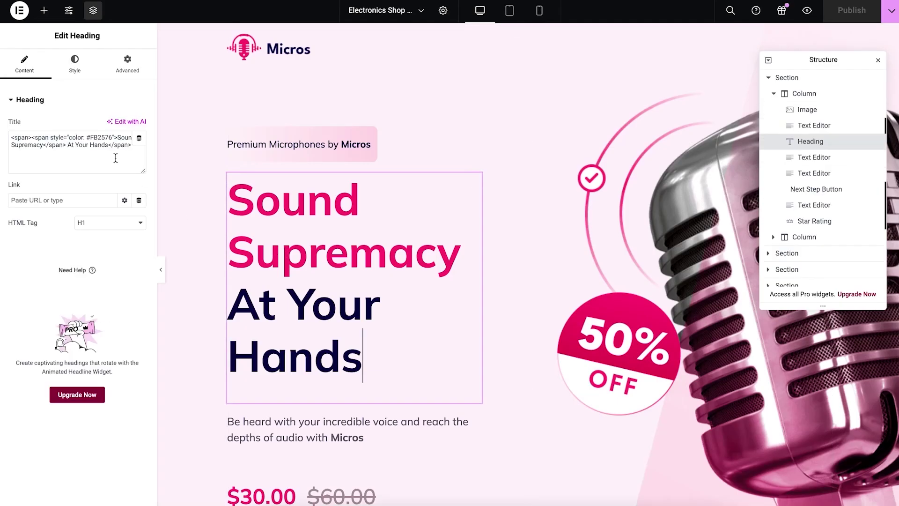
triple_click(297, 257)
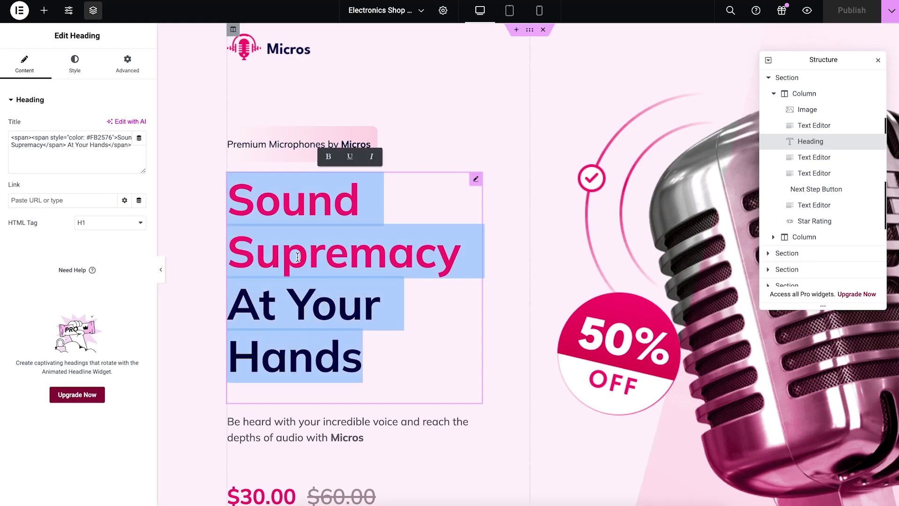
drag(117, 137, 40, 146)
click(287, 311)
drag(234, 304, 362, 347)
text(Rede)
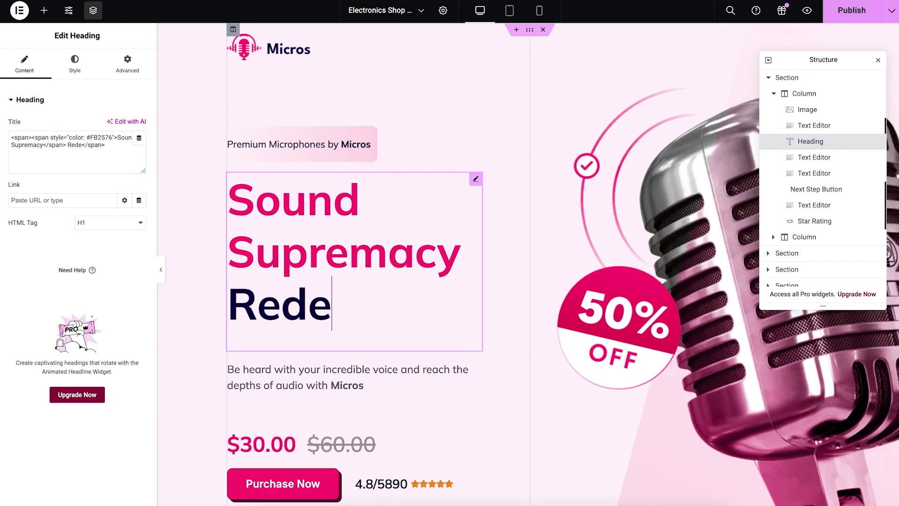
text(fined)
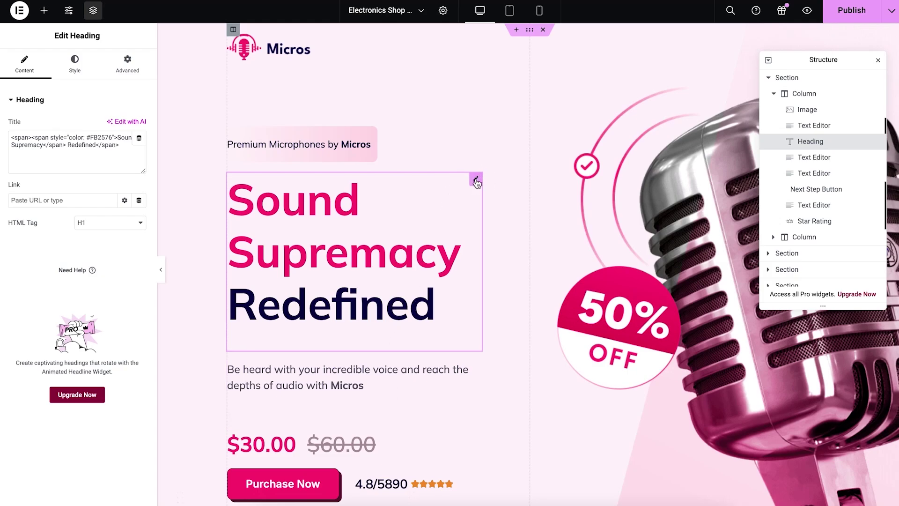
Center-align the variant's main heading text
click(91, 69)
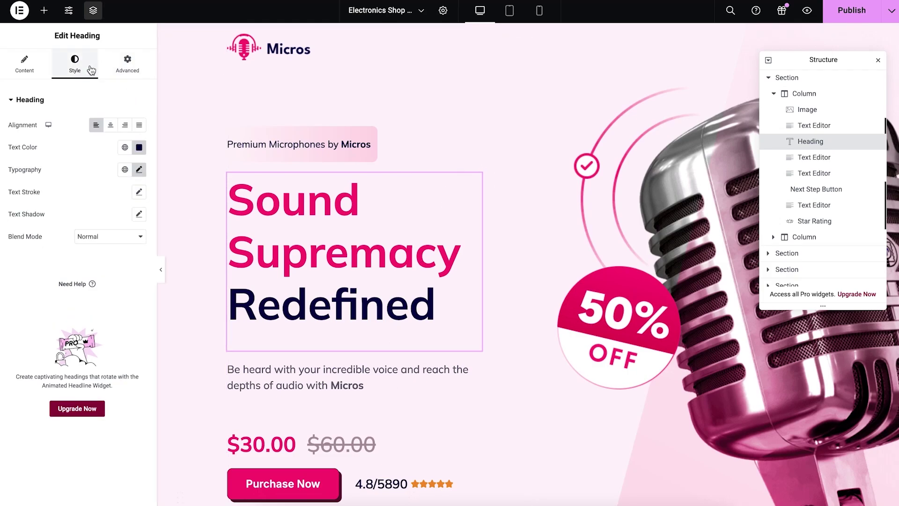
click(111, 125)
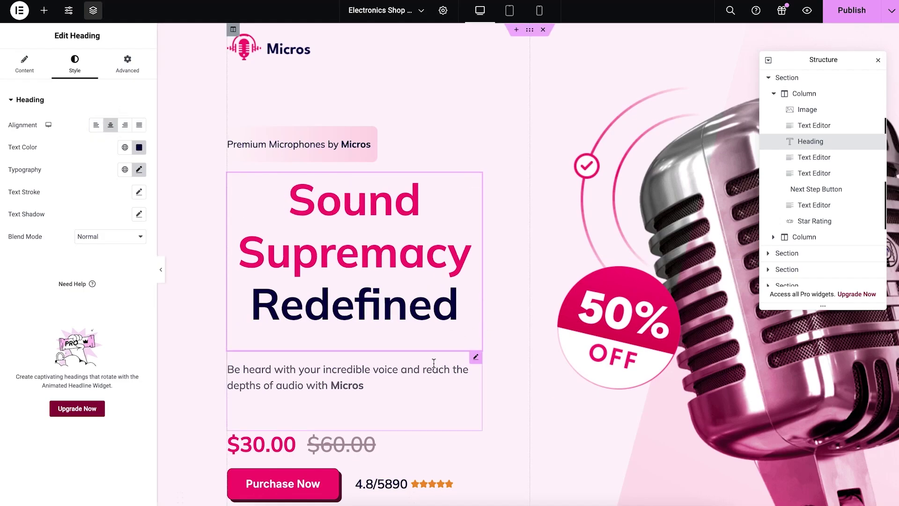
scroll(342, 436, down, 1)
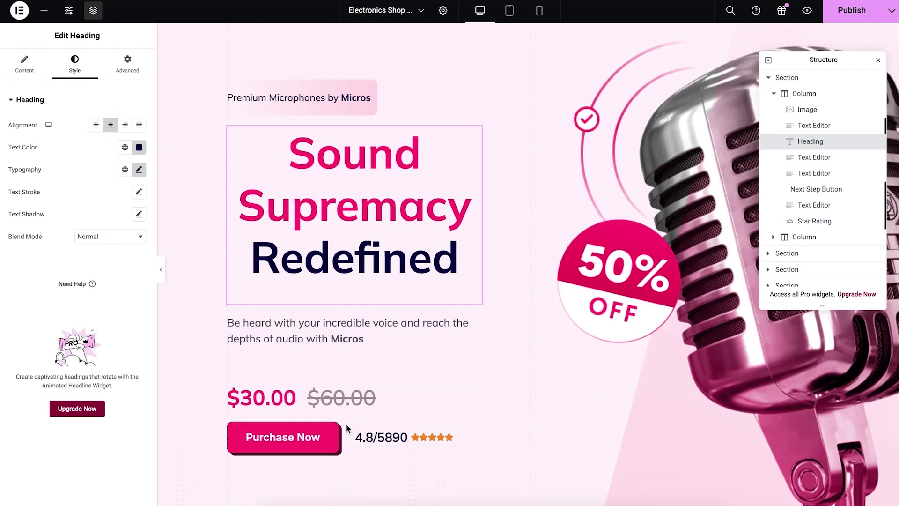
Set the Purchase Now button background to black (#000000) and publish the variant
click(333, 430)
click(72, 74)
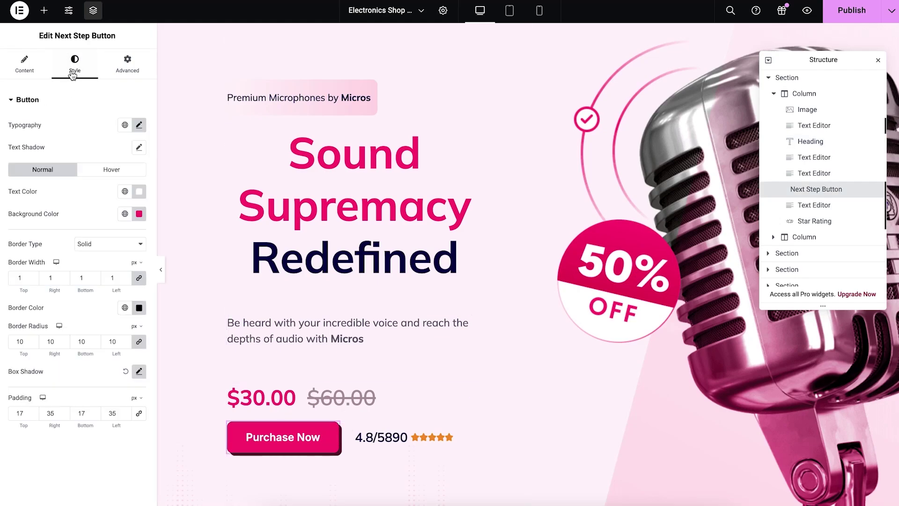
click(139, 213)
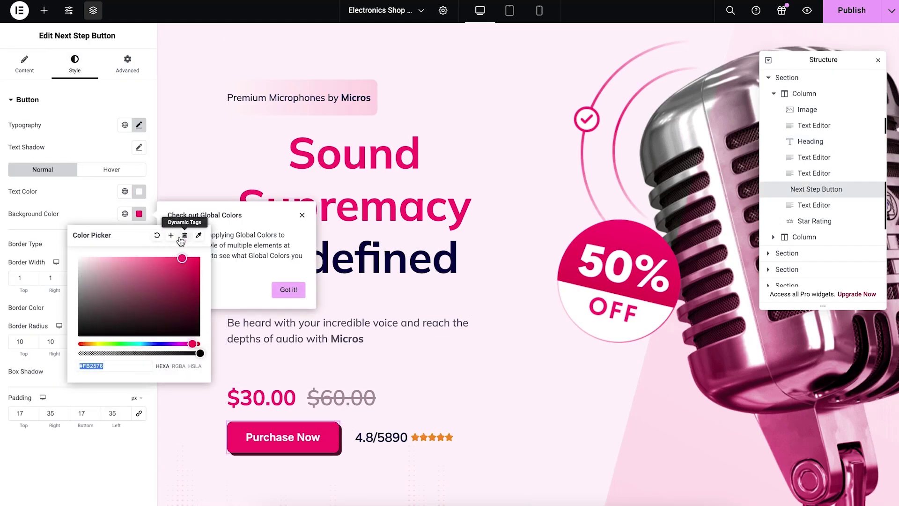
drag(180, 258, 44, 328)
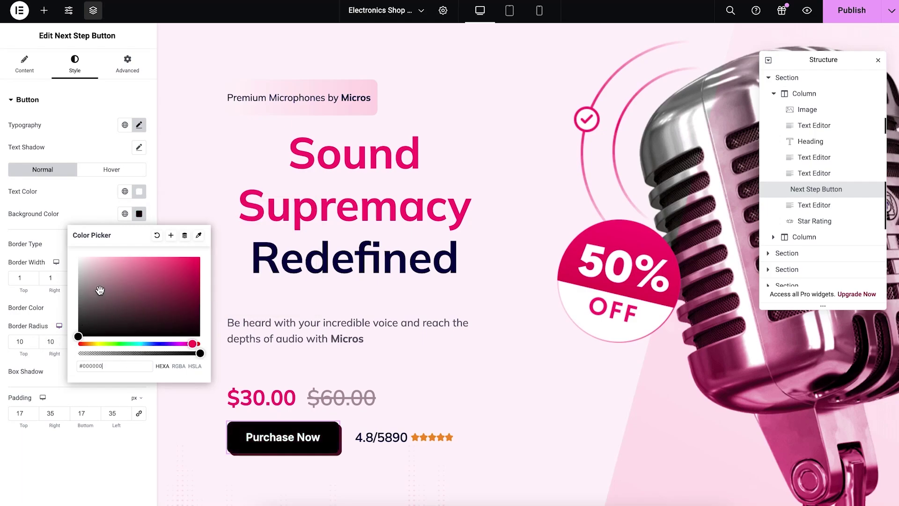
key(Escape)
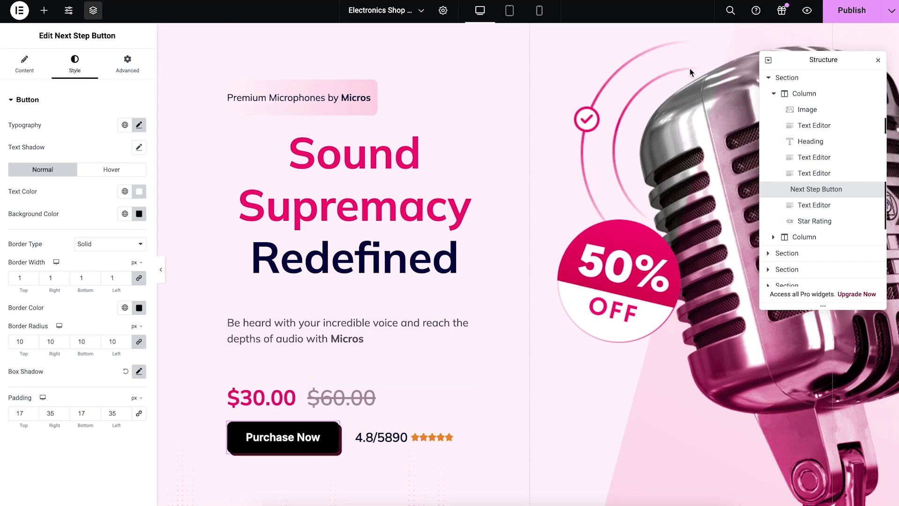
click(852, 10)
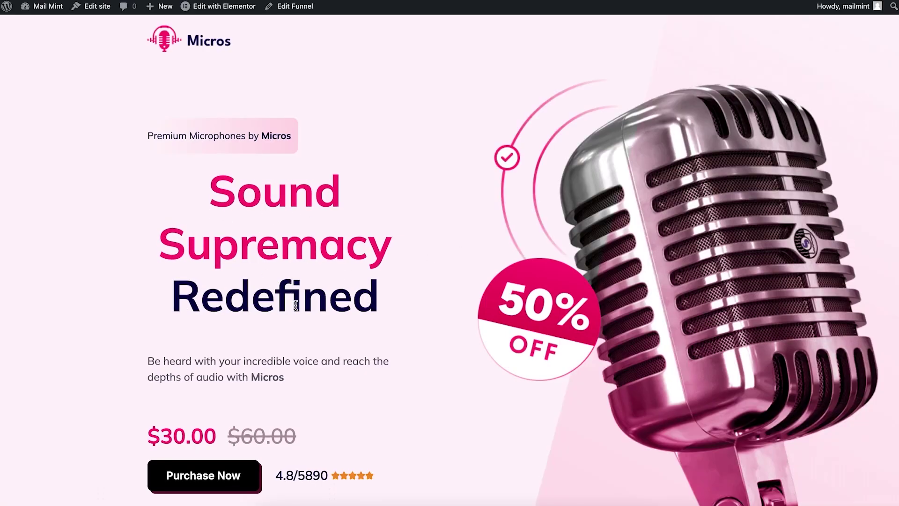
Scroll down through the live variant landing page
scroll(305, 342, down, 3)
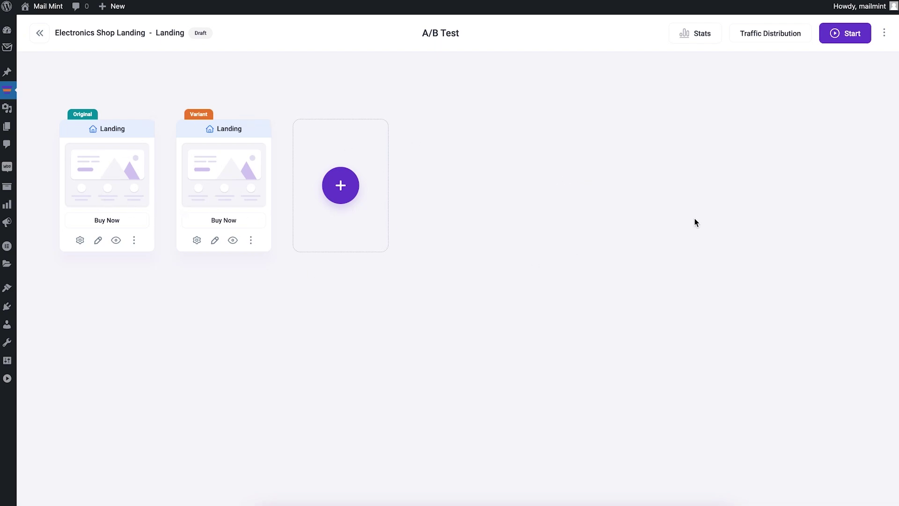
Set Traffic Distribution to 50% Variant and 50% Original, and save it
click(747, 35)
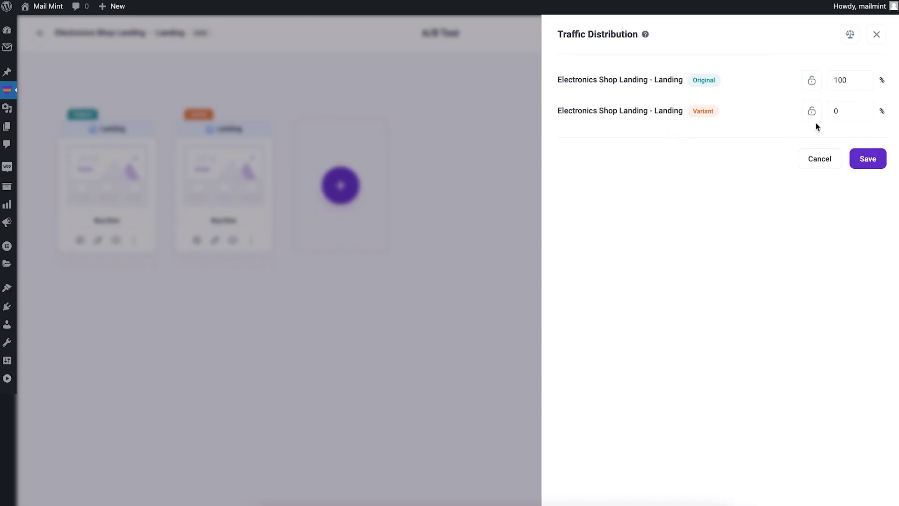
drag(843, 111, 823, 110)
text(50)
click(811, 261)
click(863, 164)
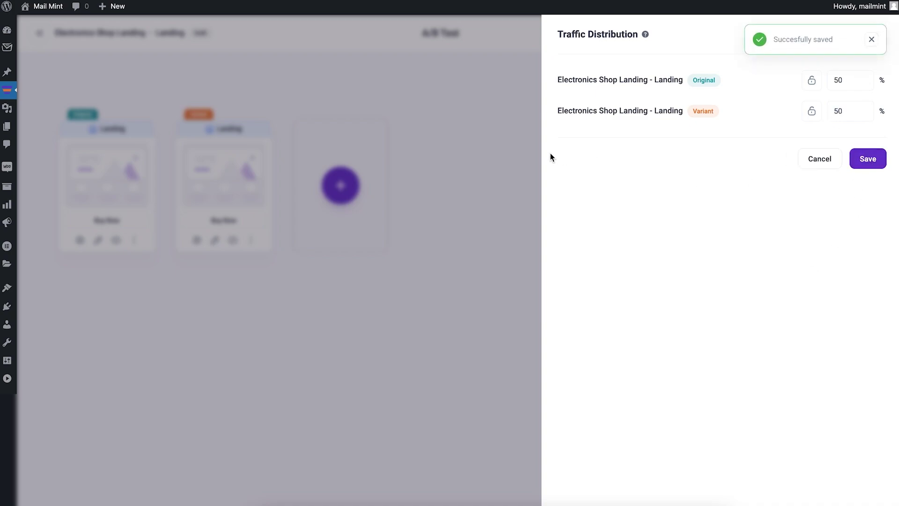
click(488, 149)
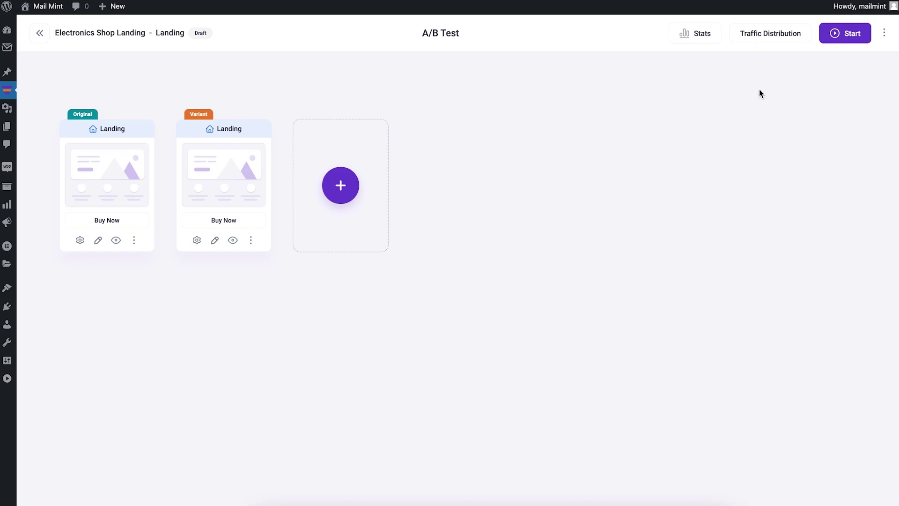
Start the landing-page A/B test and confirm in the Start A/B Testing dialog
click(829, 40)
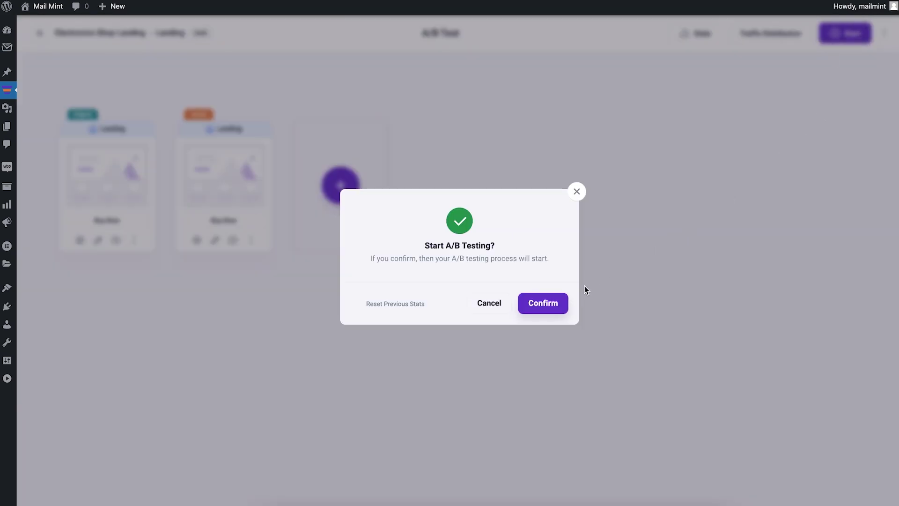
click(544, 303)
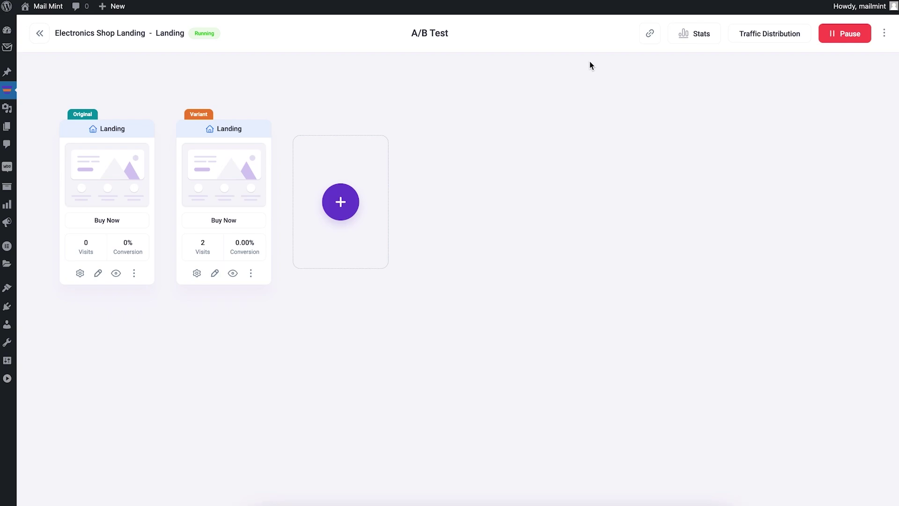
Copy the A/B test link and visit it from new incognito windows
click(650, 37)
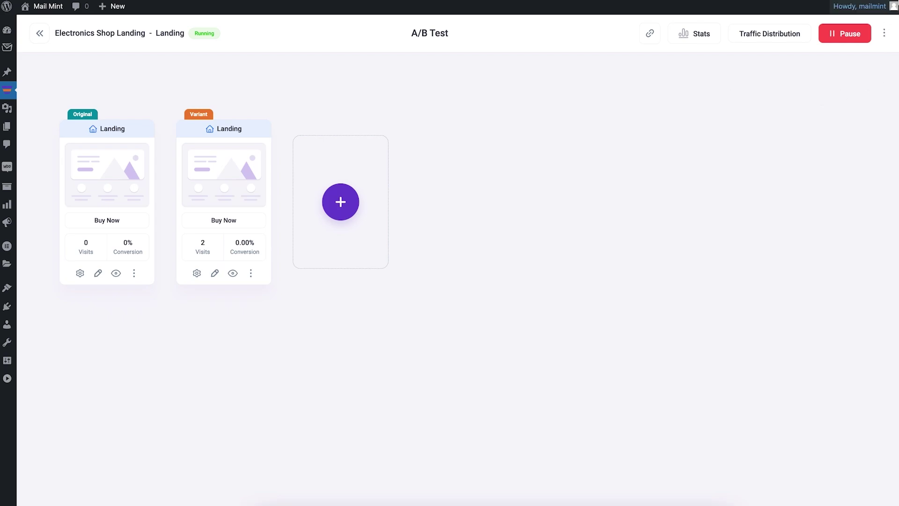
click(885, 0)
click(808, 44)
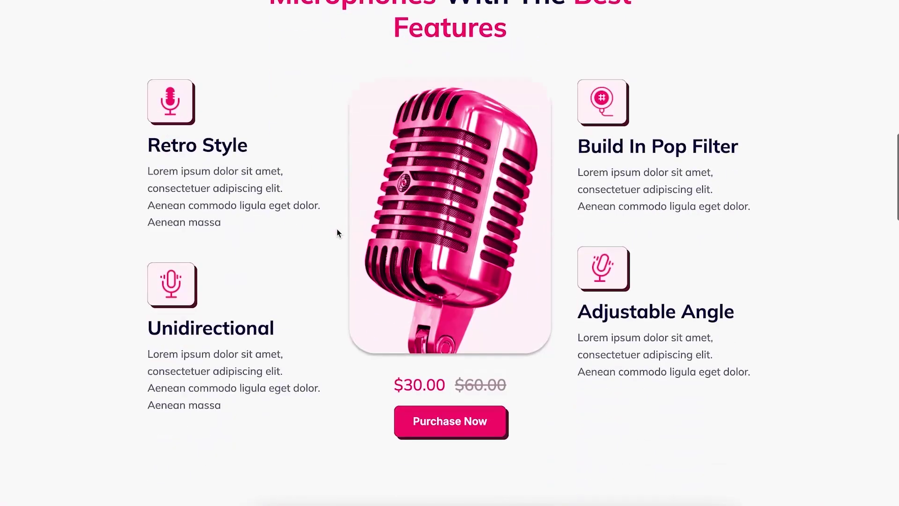
scroll(336, 228, up, 12)
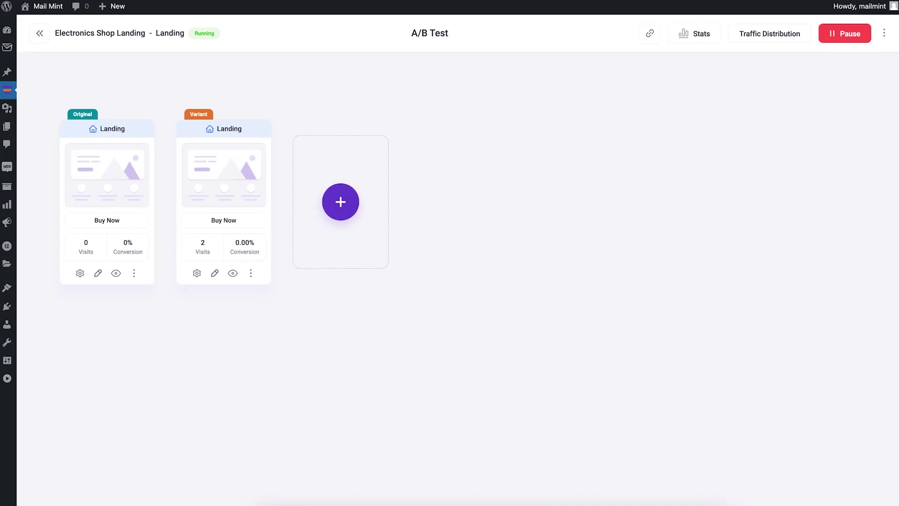
click(886, 1)
click(782, 44)
Show the A/B test stats table comparing the two landing pages' visits, revenue and conversion rate
click(688, 44)
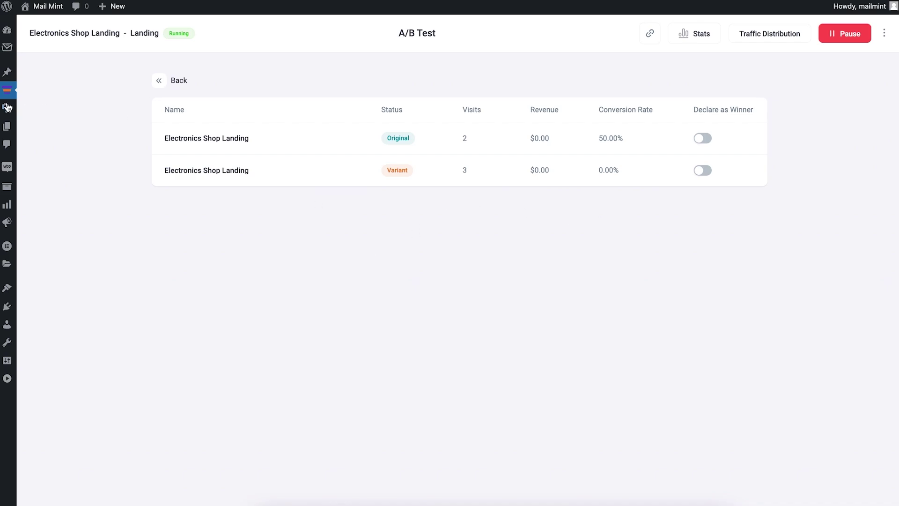
mouse_move(7, 90)
right_click(48, 143)
Declare the Original landing page the winner, archiving all other variants, and return to the variants overview
click(702, 139)
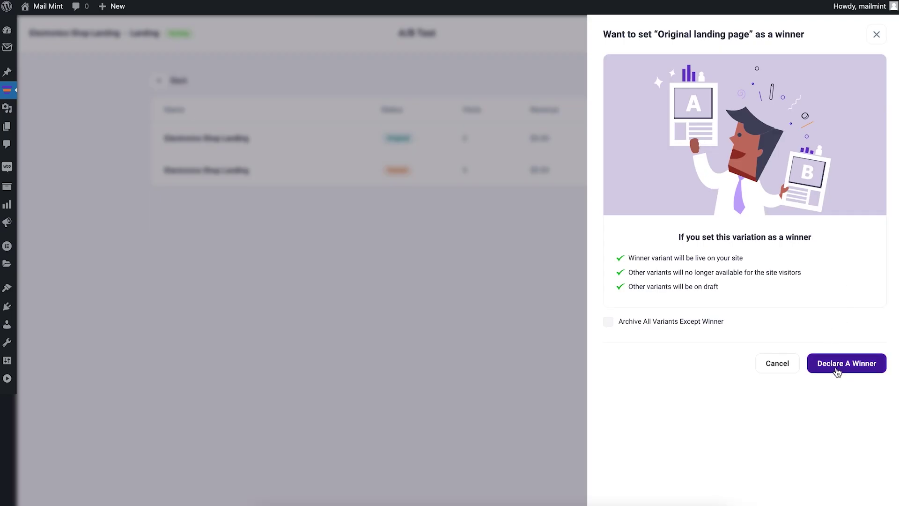
click(608, 321)
click(833, 368)
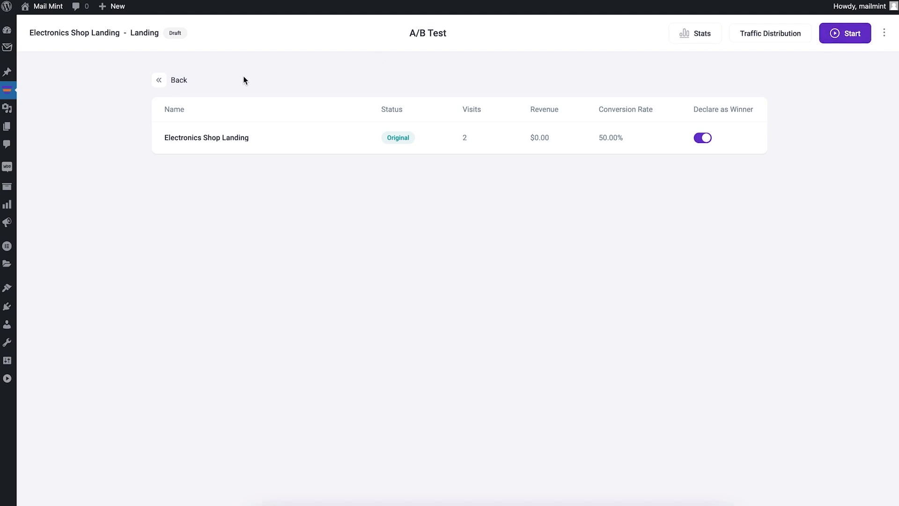
click(158, 82)
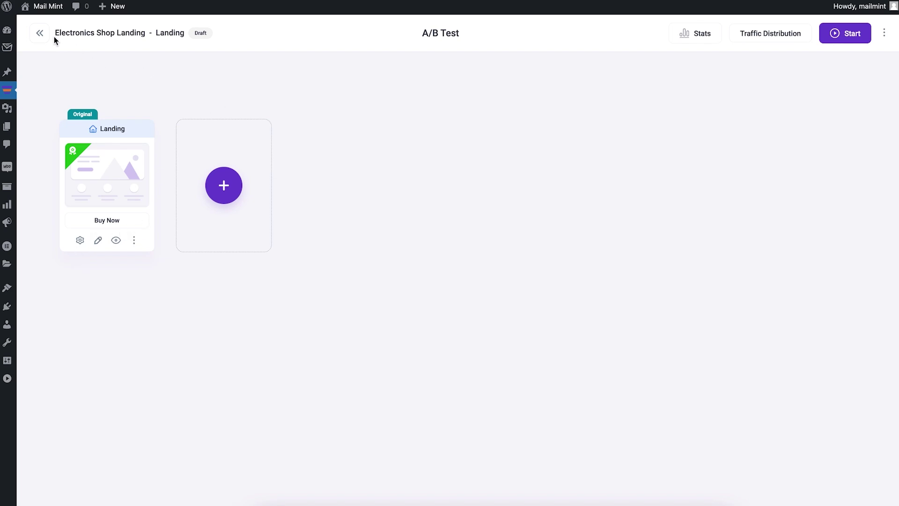
Back on the funnel canvas, review the Original checkout's settings, then add a duplicated Checkout variant
click(42, 34)
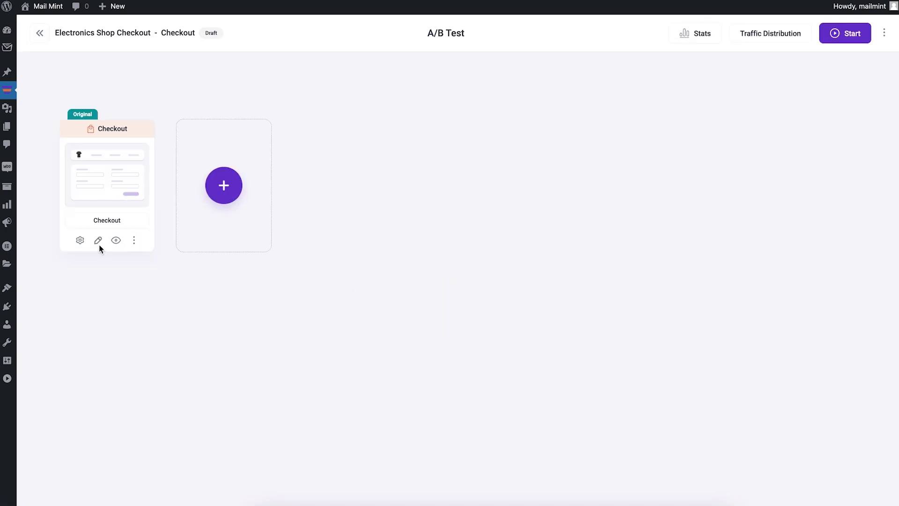
click(80, 241)
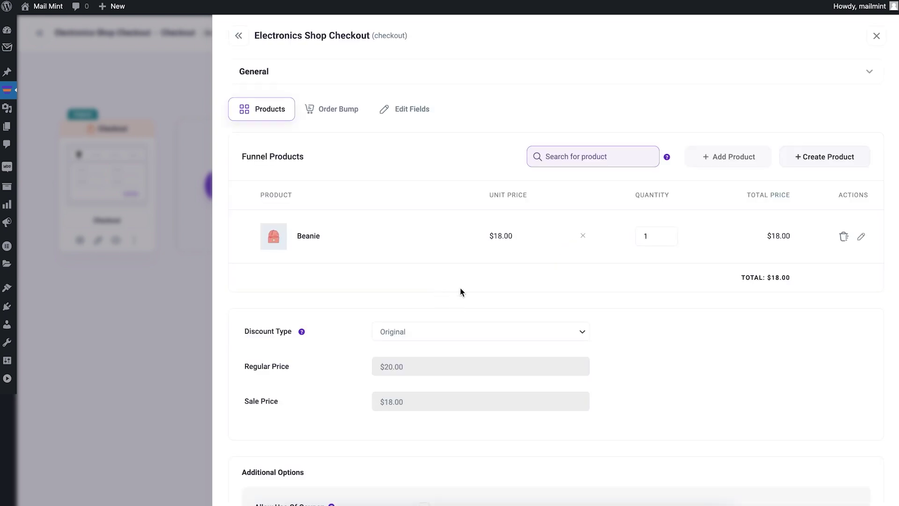
scroll(554, 235, down, 4)
scroll(552, 237, up, 5)
click(877, 36)
click(224, 186)
click(304, 214)
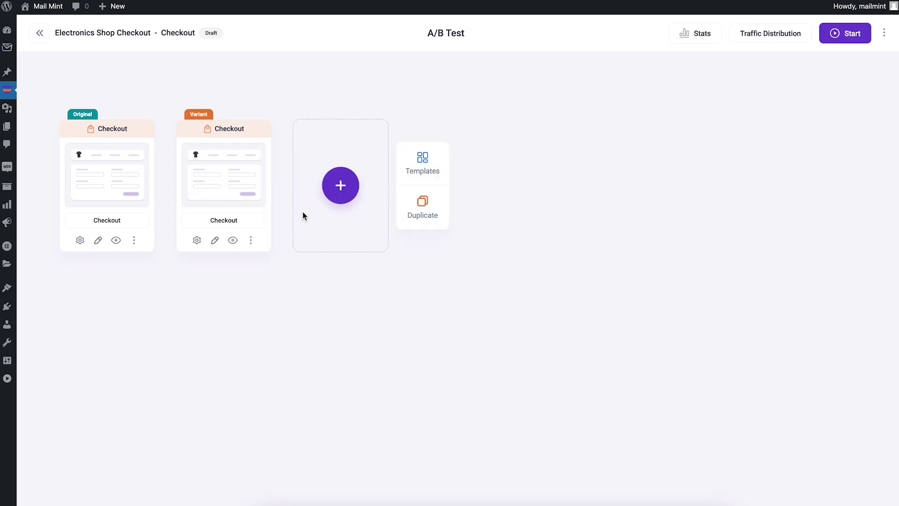
Give the Variant checkout a 20 Percentage discount applied to the Sale price
click(197, 241)
scroll(501, 336, down, 5)
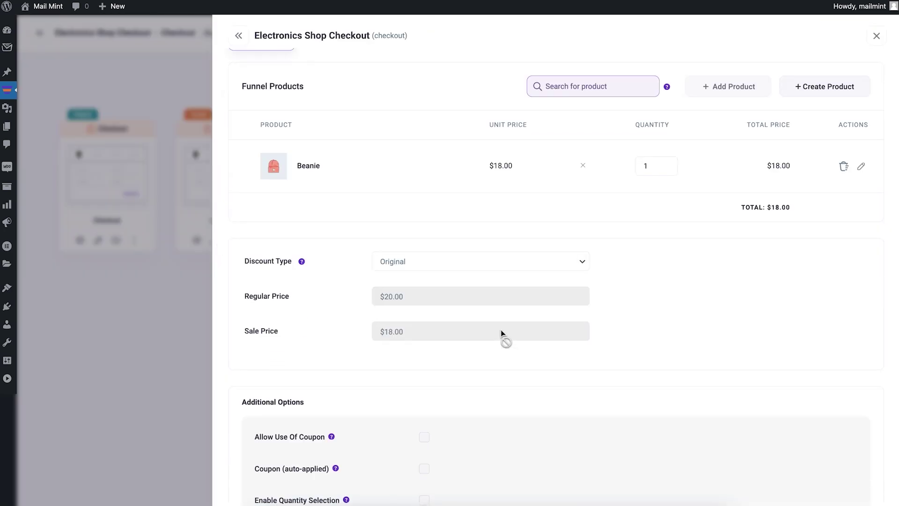
click(430, 147)
click(432, 161)
click(422, 221)
click(445, 183)
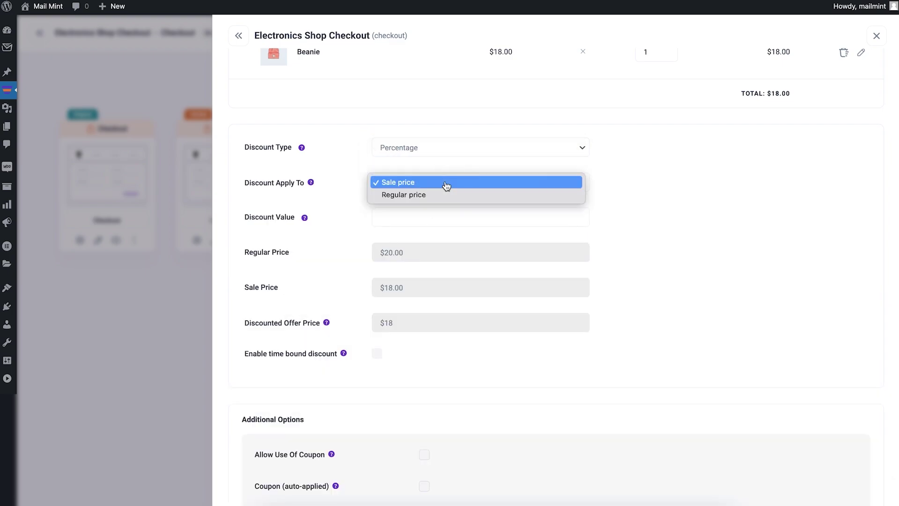
click(409, 216)
text(20)
click(655, 273)
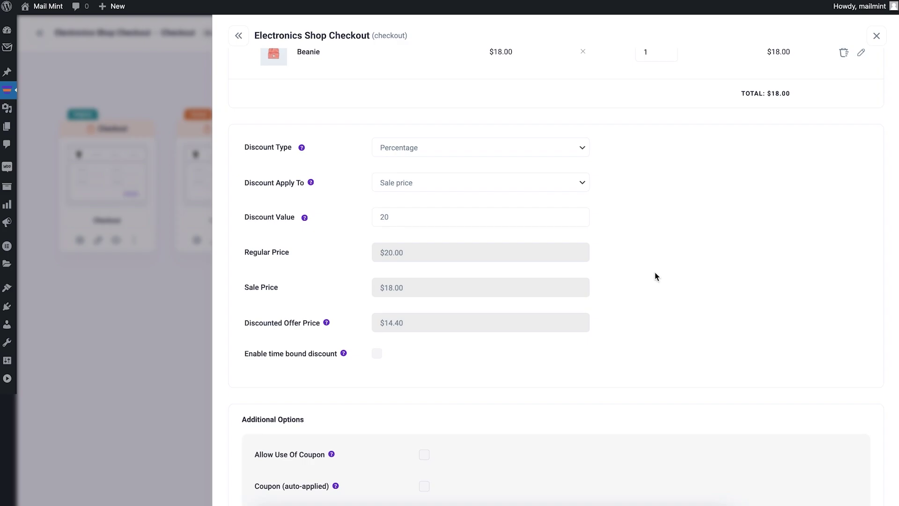
Save the Variant's discount settings so Beanie's offer price becomes $14.40
scroll(670, 330, up, 3)
scroll(667, 332, down, 4)
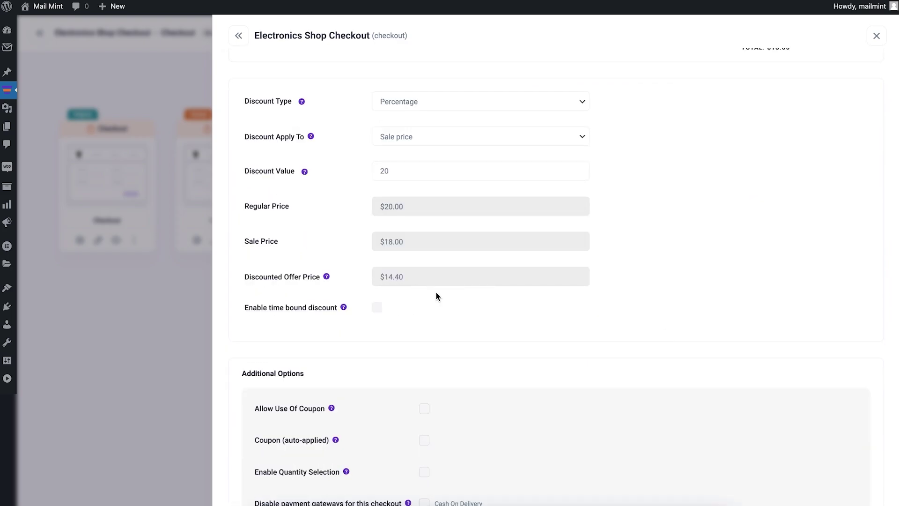
scroll(450, 297, up, 5)
scroll(822, 387, down, 7)
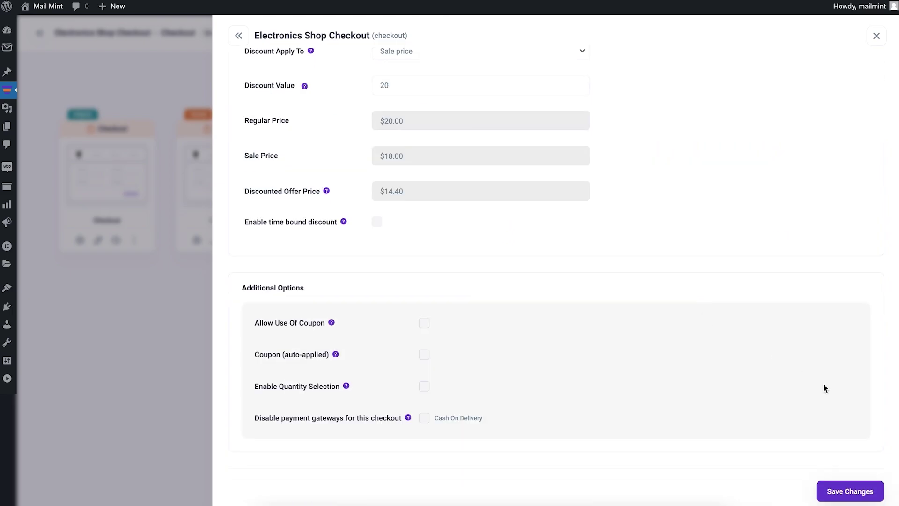
click(848, 491)
click(872, 41)
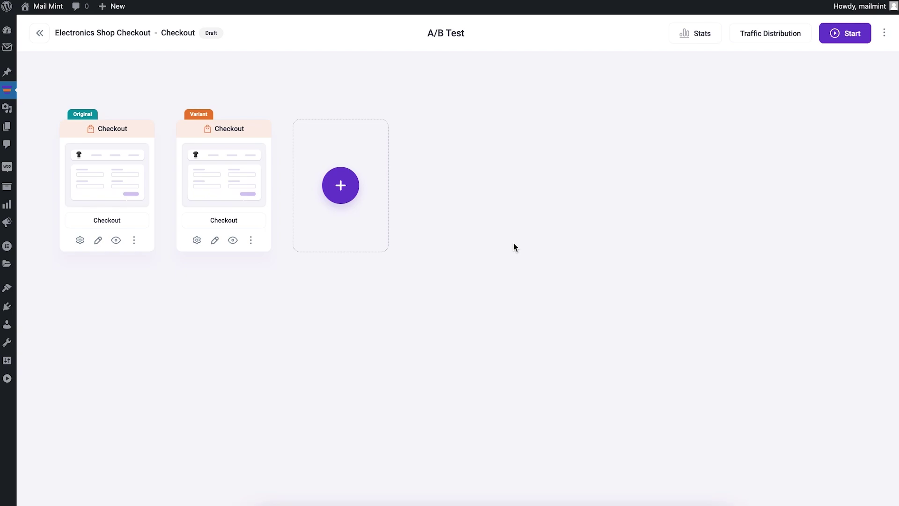
click(40, 33)
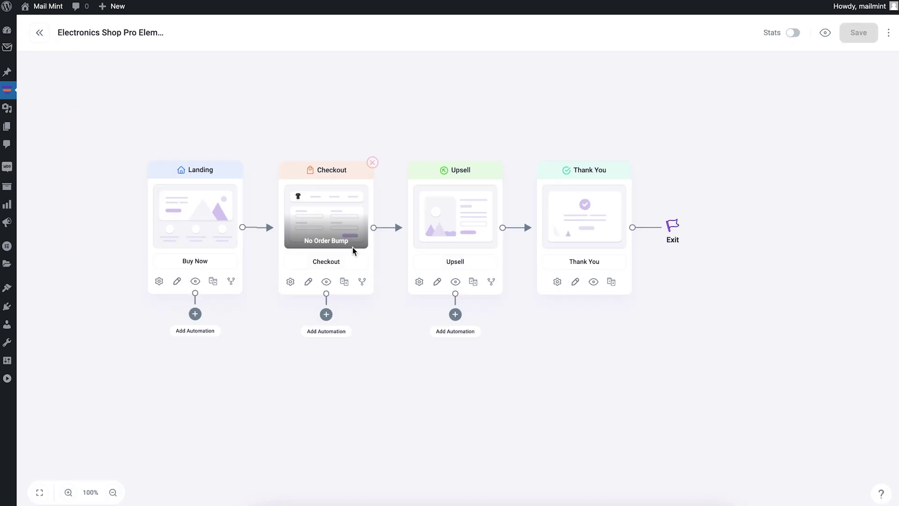